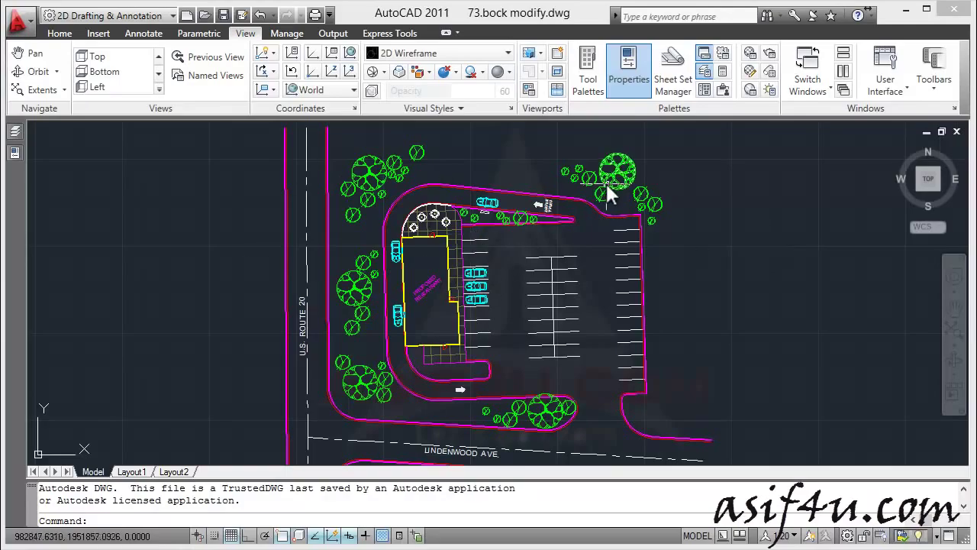
# Examine the restaurant site plan and the list of blocks available for insertion, without inserting any of them.
pyautogui.scroll(1, 525, 191)
pyautogui.scroll(1, 528, 195)
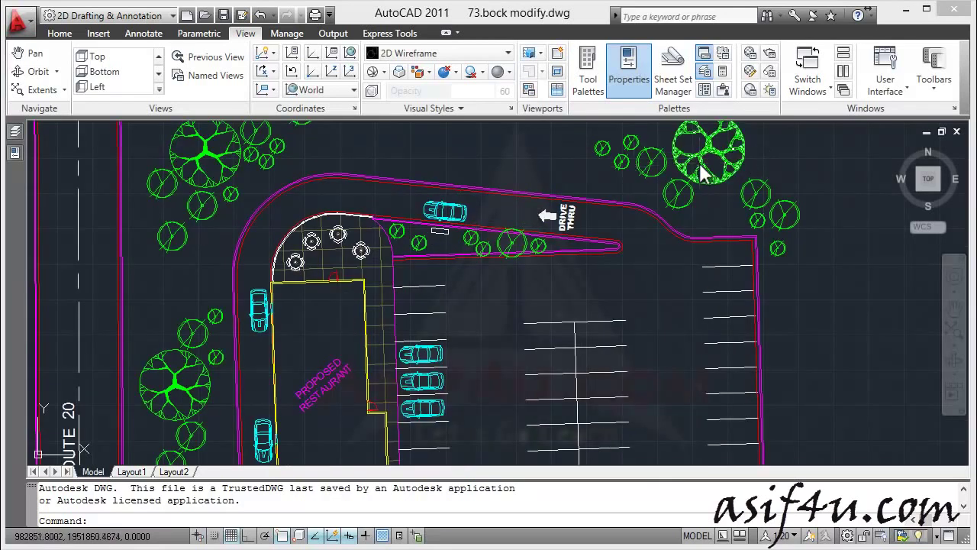
pyautogui.scroll(-3, 545, 261)
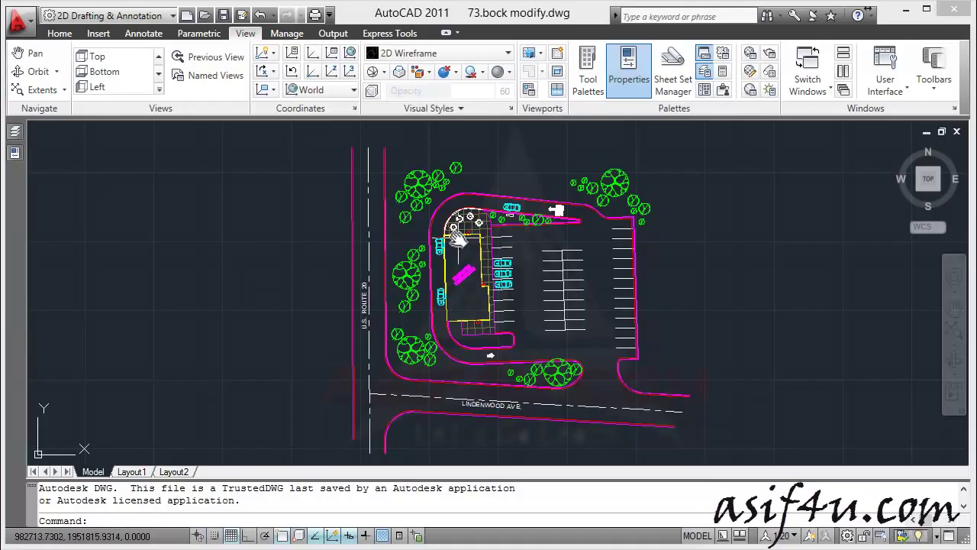
pyautogui.click(60, 32)
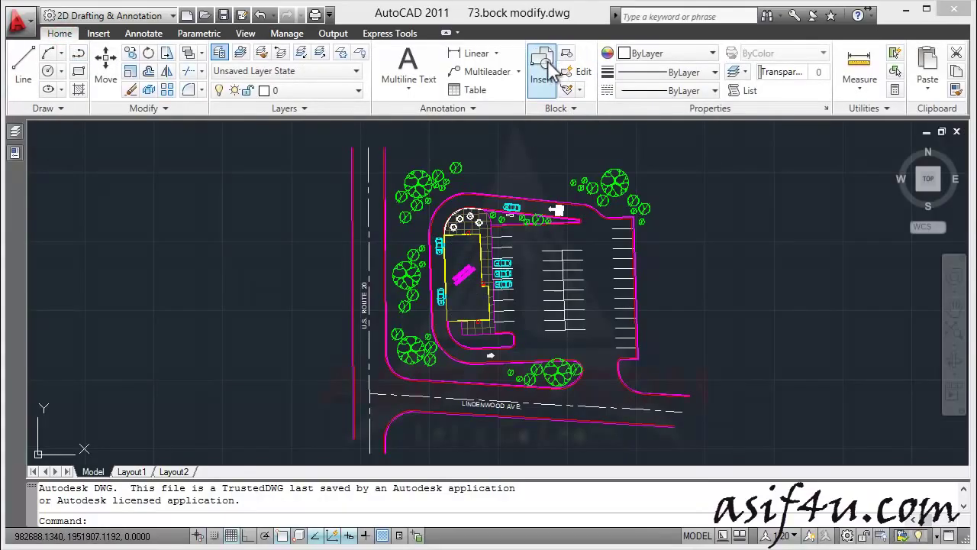
pyautogui.click(543, 69)
pyautogui.click(308, 104)
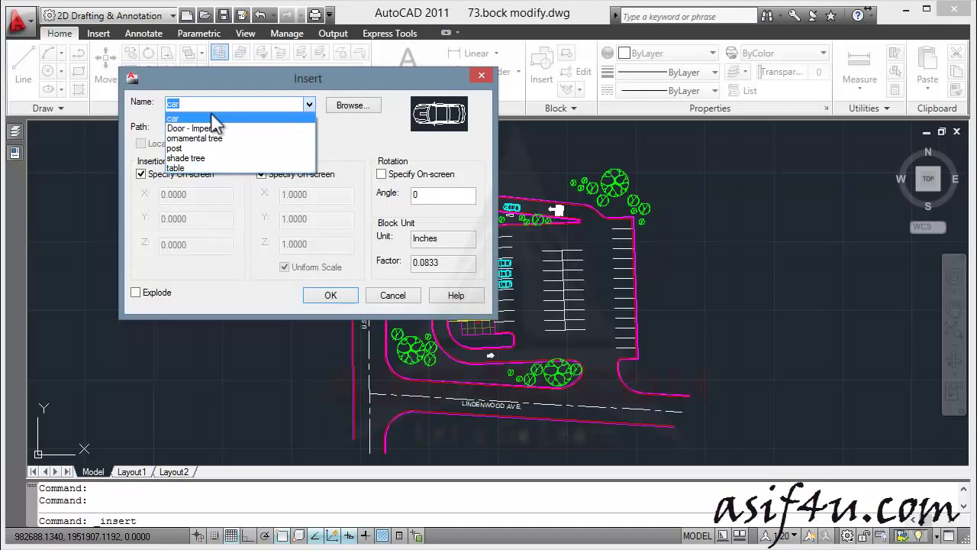
pyautogui.click(389, 298)
pyautogui.click(389, 296)
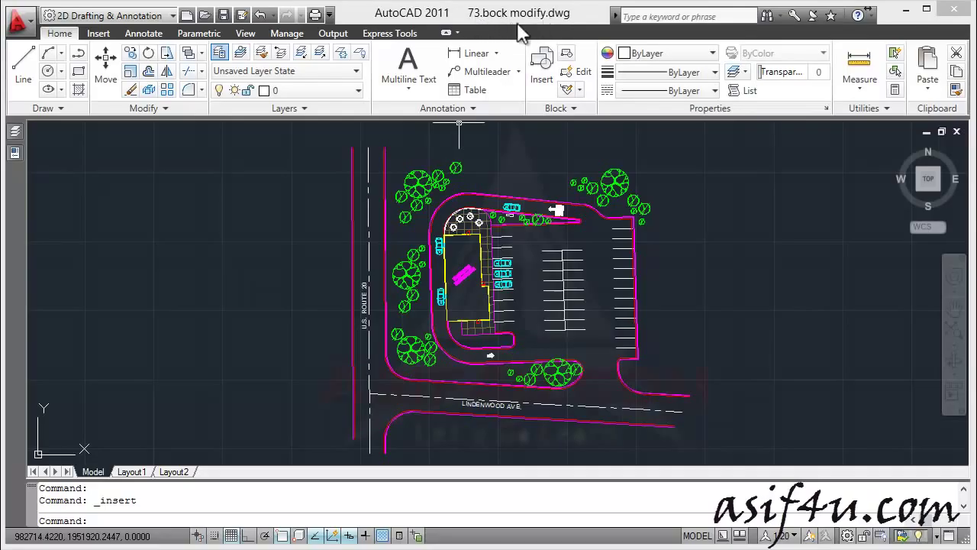
# Close the site plan drawing without saving changes and start a new drawing from the acad template.
pyautogui.click(956, 132)
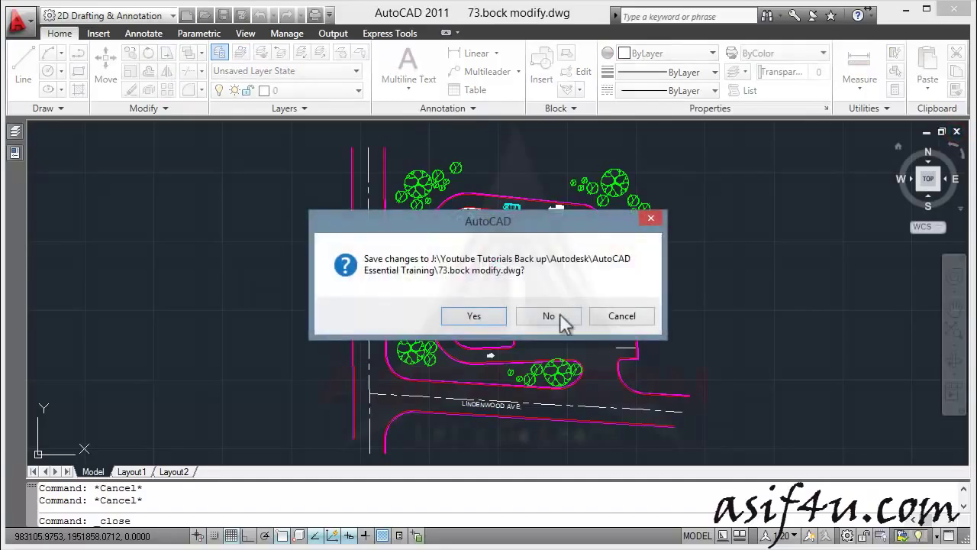
pyautogui.click(568, 318)
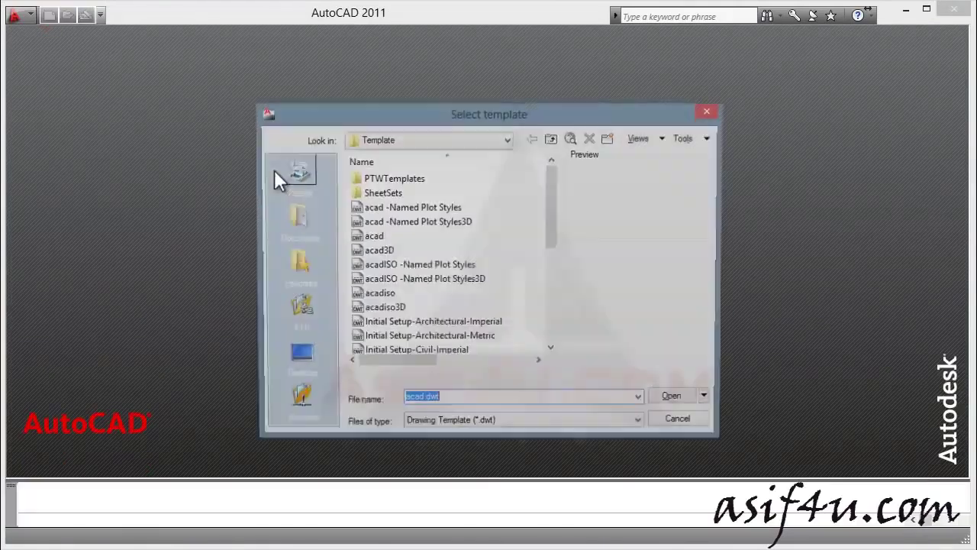
pyautogui.click(388, 237)
pyautogui.click(676, 400)
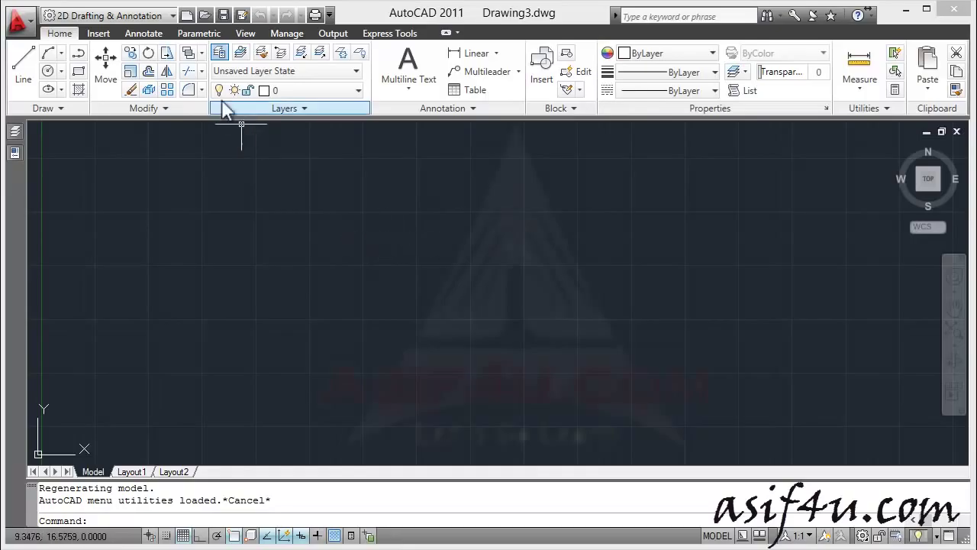
# Open DesignCenter and go to its home folder, Sample\DesignCenter under AutoCAD 2011.
pyautogui.click(245, 34)
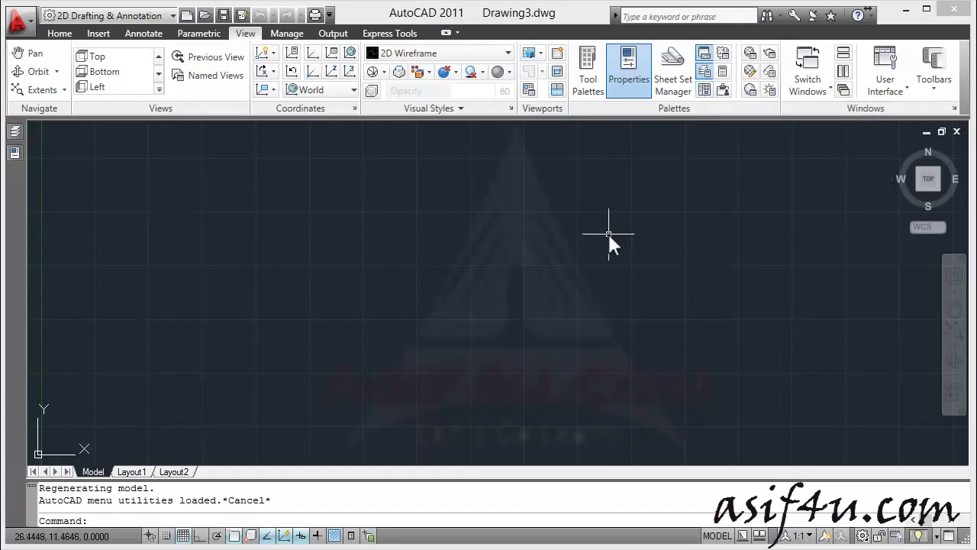
pyautogui.hotkey('ctrl', '2')
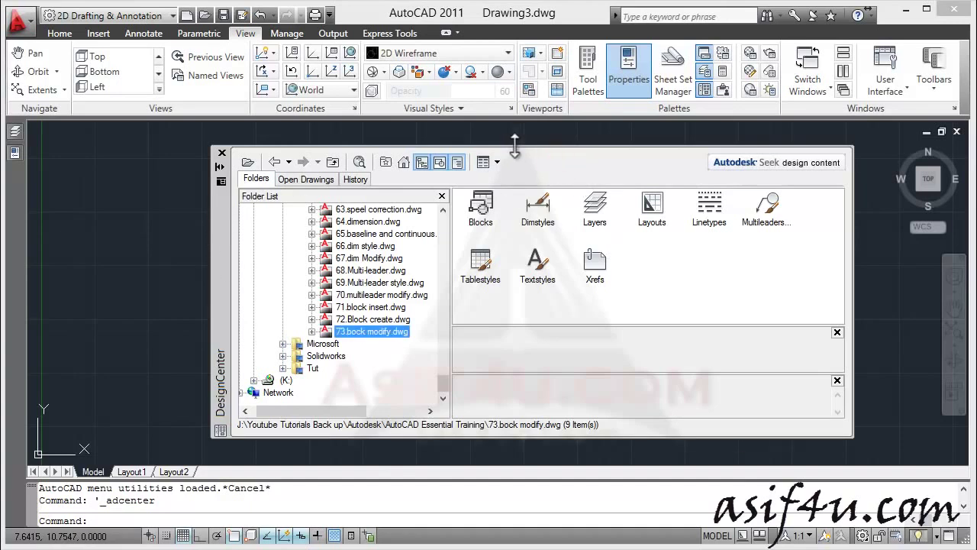
pyautogui.moveTo(439, 380); pyautogui.dragTo(443, 235)
pyautogui.click(353, 210)
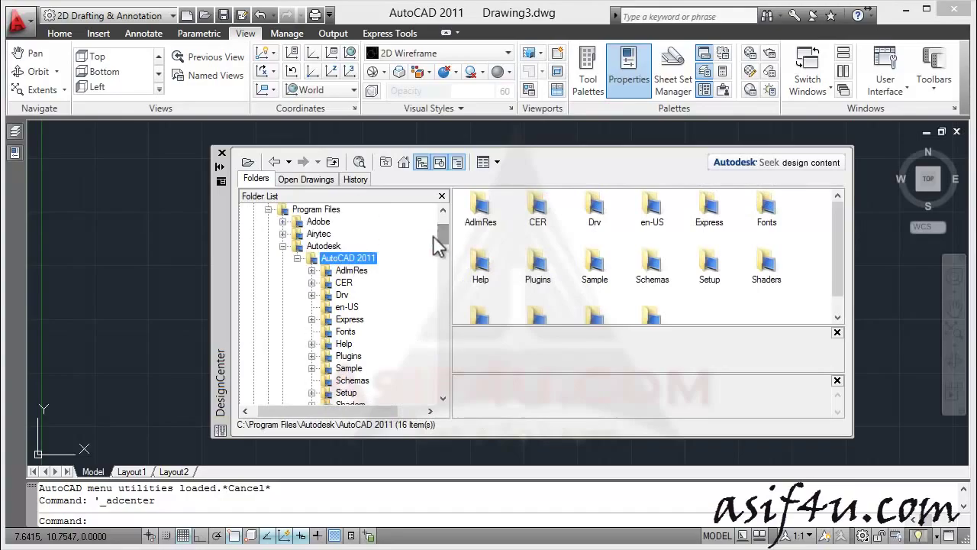
pyautogui.moveTo(439, 229)
pyautogui.mouseDown()
pyautogui.moveTo(439, 313)
pyautogui.moveTo(439, 250)
pyautogui.moveTo(438, 292)
pyautogui.moveTo(438, 279)
pyautogui.mouseUp()
pyautogui.click(403, 162)
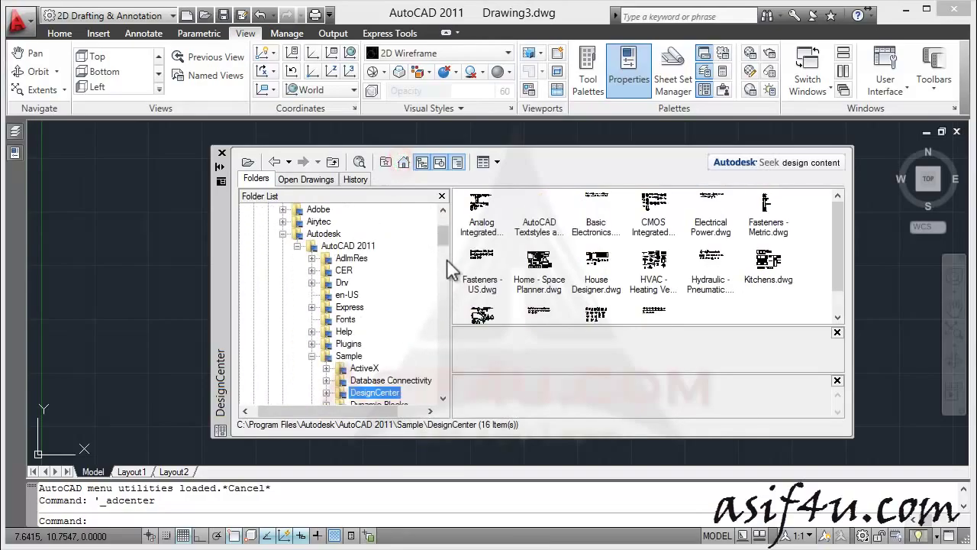
# Expand the DesignCenter sample folder in the folder list and widen the list so the drawing names can be read.
pyautogui.moveTo(439, 239); pyautogui.dragTo(440, 243)
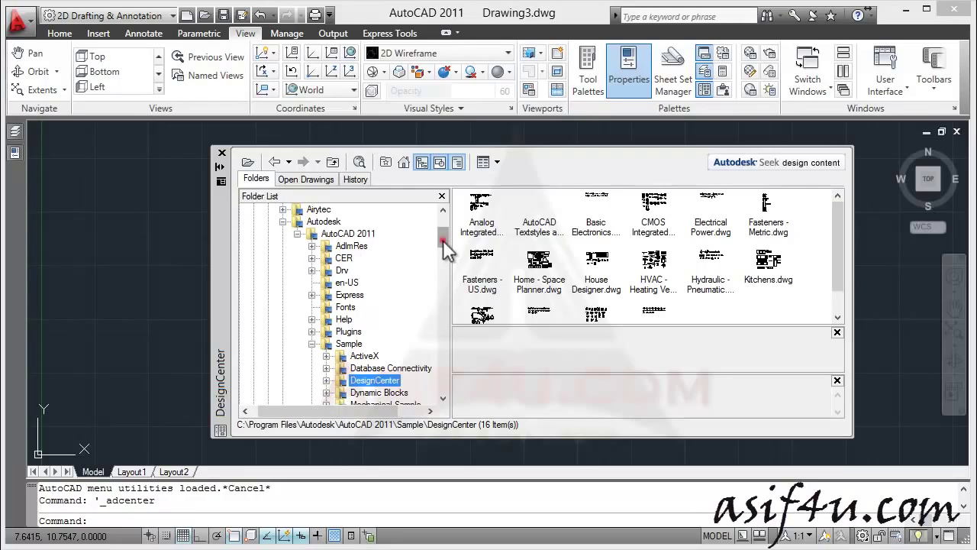
pyautogui.moveTo(443, 239); pyautogui.dragTo(443, 246)
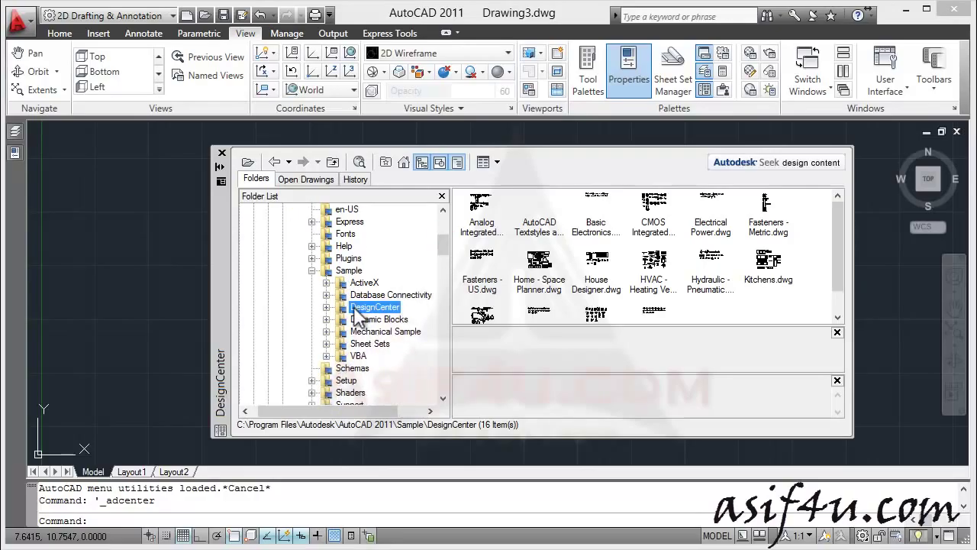
pyautogui.click(326, 306)
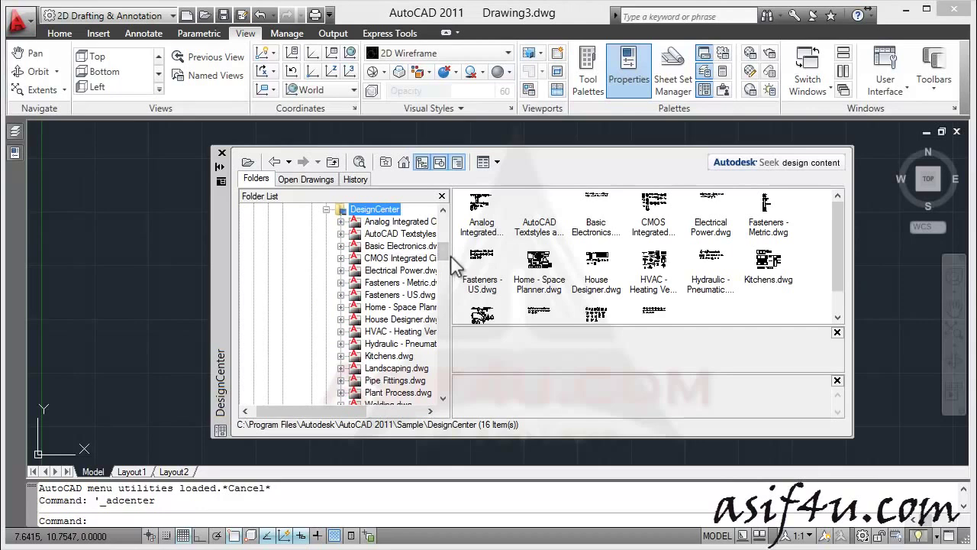
pyautogui.moveTo(450, 259); pyautogui.dragTo(502, 248)
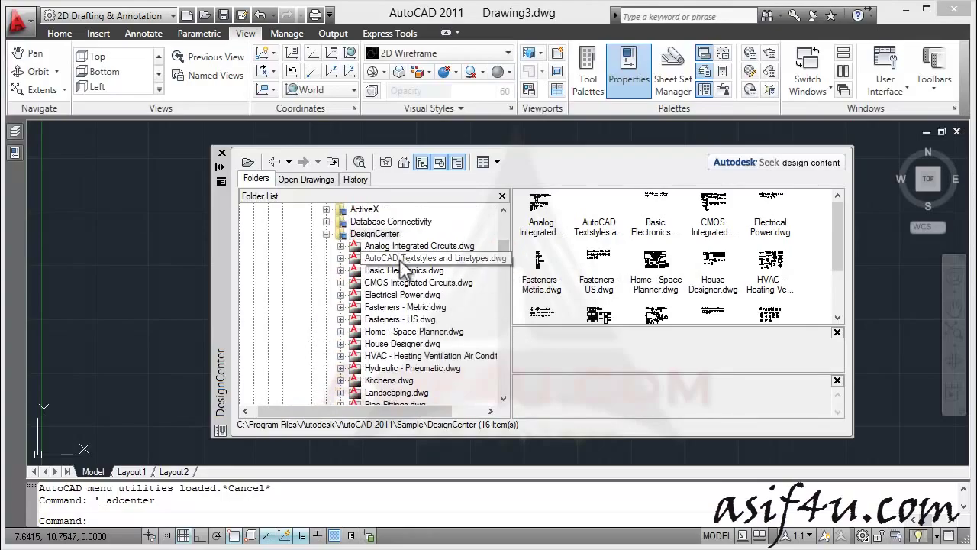
# Look through the sample drawings in the DesignCenter folder, then expand Basic Electronics.dwg and display its blocks.
pyautogui.click(384, 307)
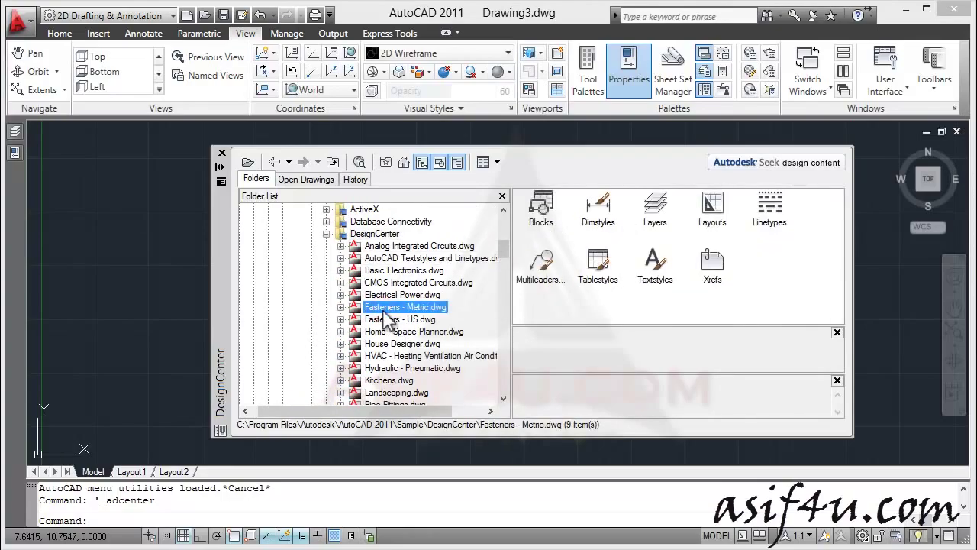
pyautogui.click(395, 248)
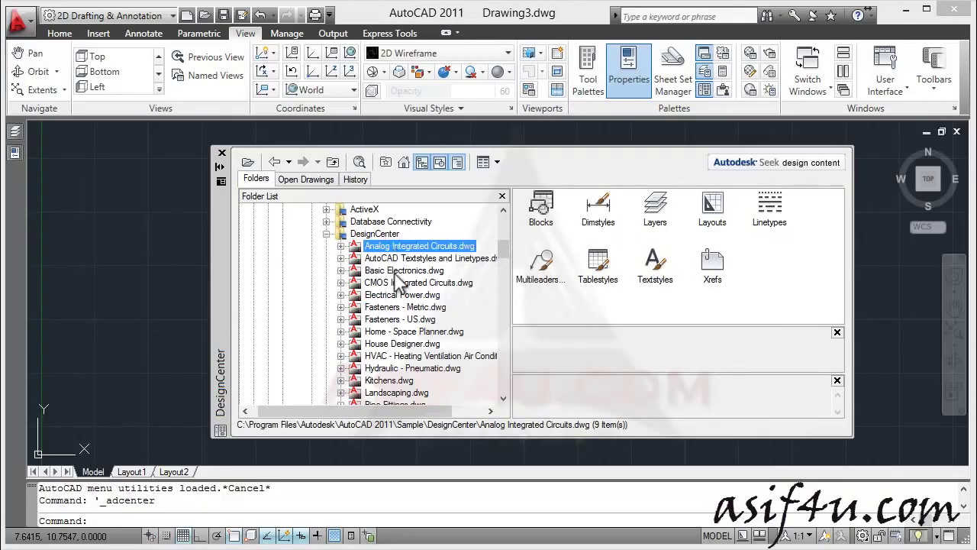
pyautogui.click(394, 270)
pyautogui.click(340, 270)
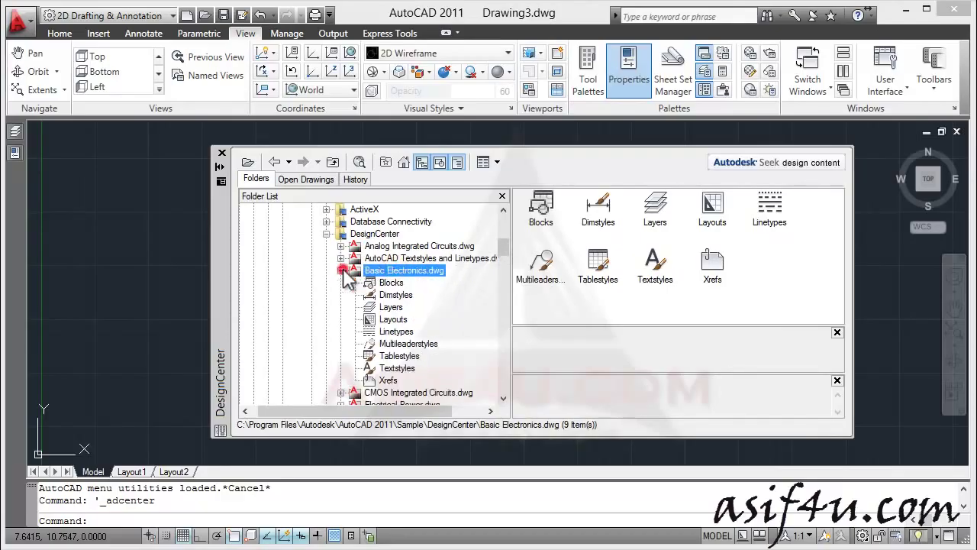
pyautogui.click(392, 283)
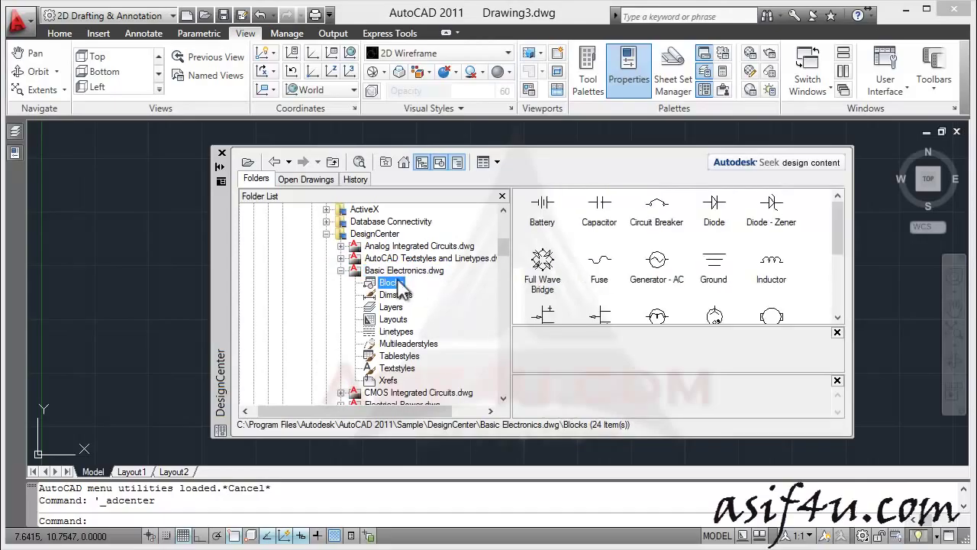
pyautogui.moveTo(836, 235); pyautogui.dragTo(831, 212)
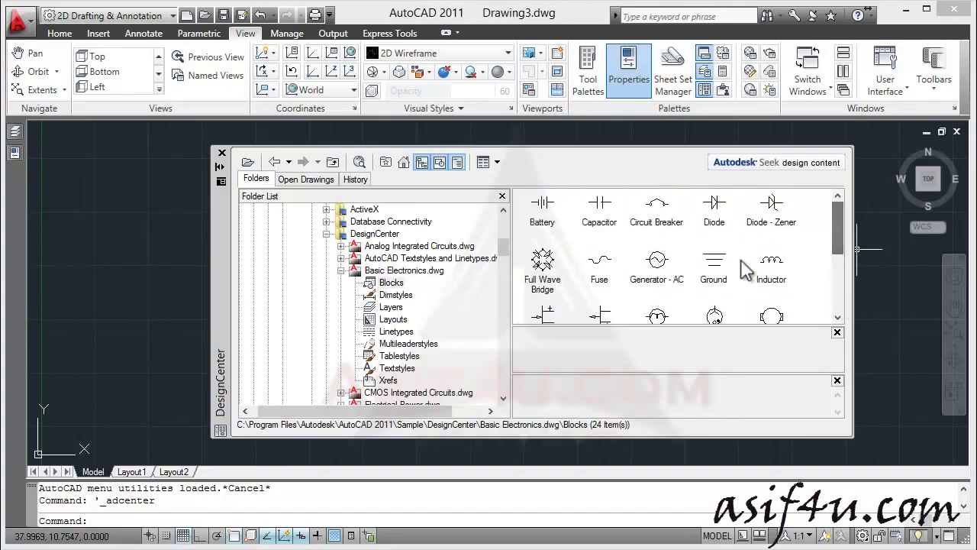
# Collapse Basic Electronics.dwg in the folder list, expand it again and redisplay its blocks.
pyautogui.scroll(-2, 497, 200)
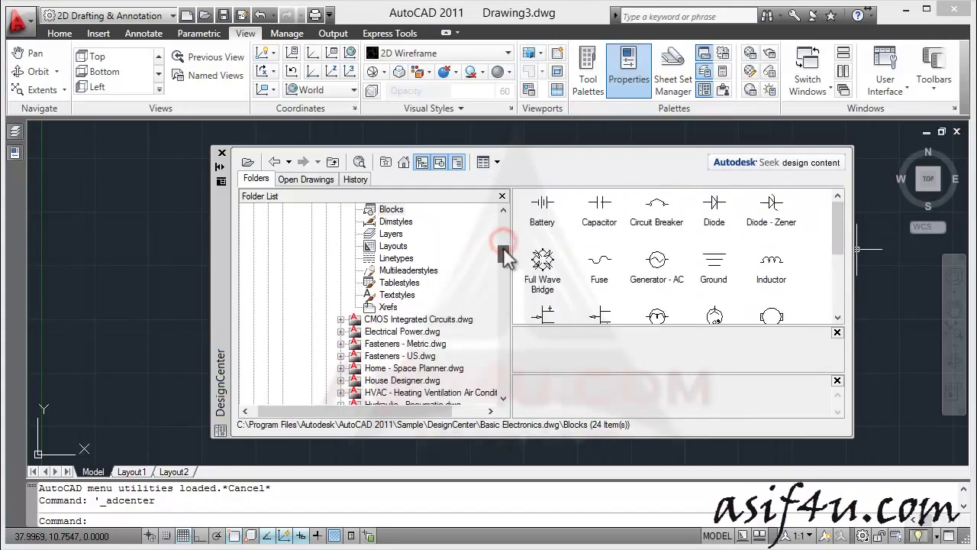
pyautogui.scroll(4, 497, 201)
pyautogui.click(341, 355)
pyautogui.scroll(-1, 377, 324)
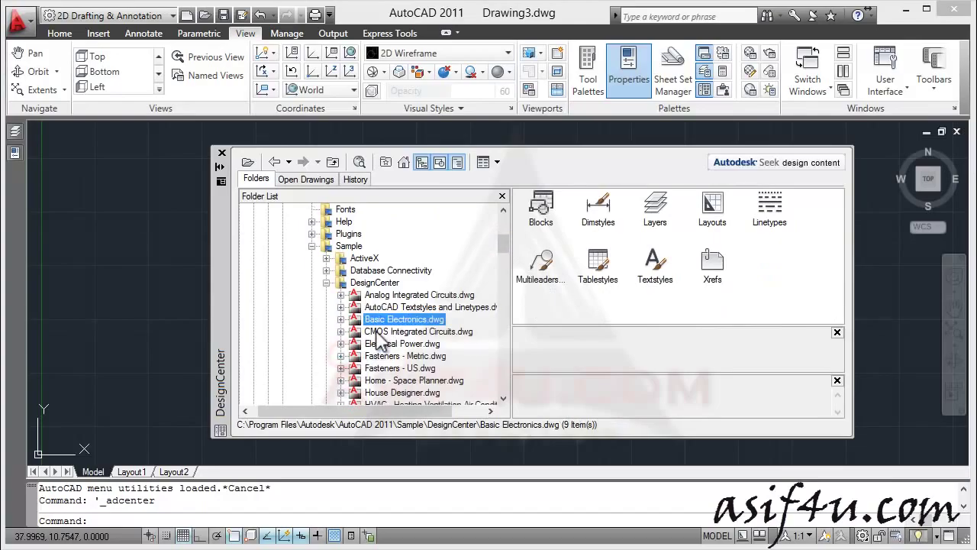
pyautogui.click(341, 319)
pyautogui.click(382, 295)
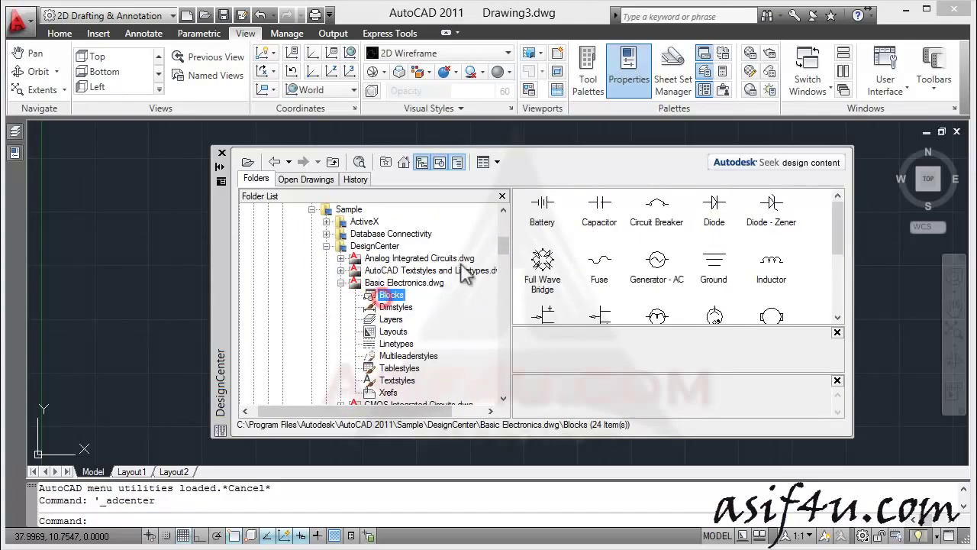
# Anchor the DesignCenter palette to the left side of the workspace.
pyautogui.rightClick(222, 200)
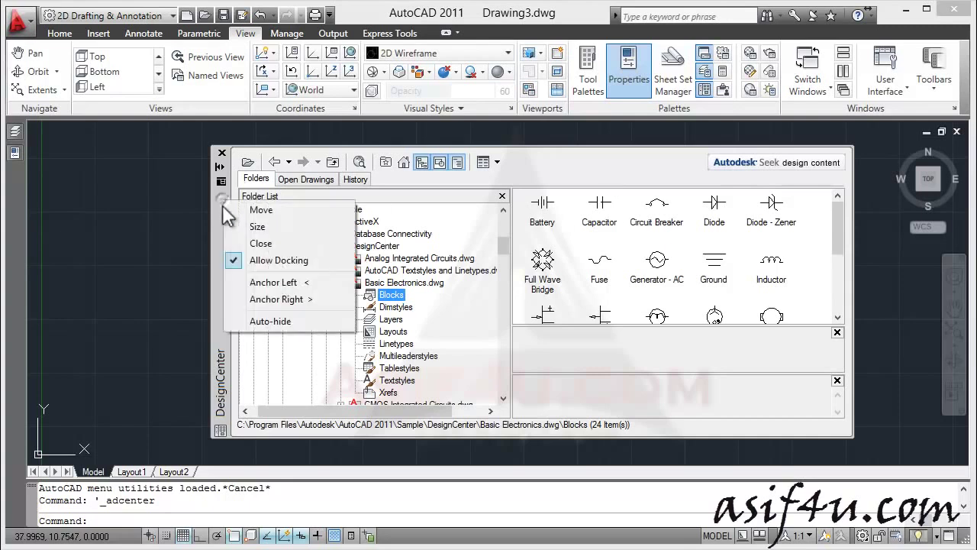
pyautogui.click(267, 282)
# Place the Battery block from the Basic Electronics blocks into the empty drawing.
pyautogui.moveTo(14, 182)
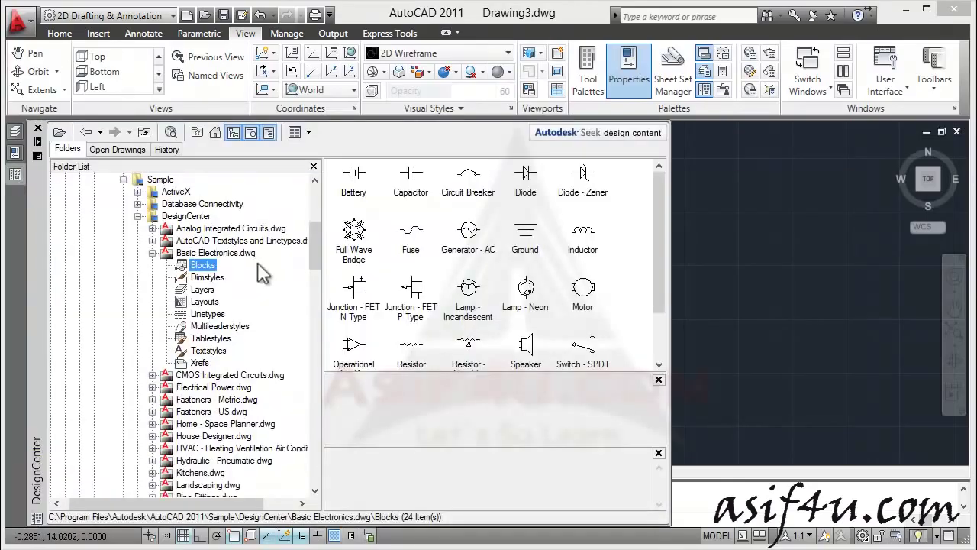
pyautogui.click(354, 188)
pyautogui.moveTo(353, 187)
pyautogui.mouseDown()
pyautogui.moveTo(711, 264)
pyautogui.moveTo(763, 269)
pyautogui.moveTo(796, 238)
pyautogui.moveTo(671, 279)
pyautogui.mouseUp()
pyautogui.press('Escape')
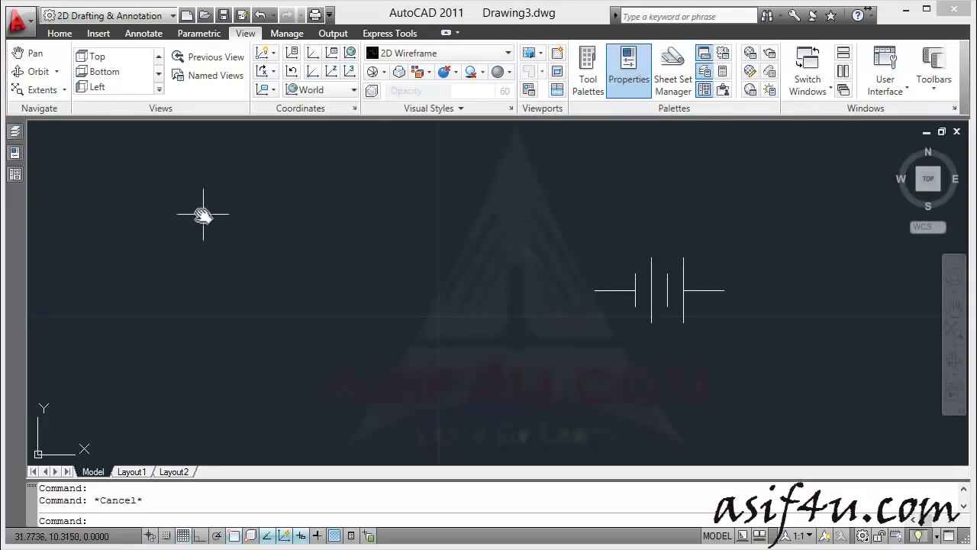
# Insert the Generator - AC block just below the battery symbol, specifying its insertion point and uniform scale on screen.
pyautogui.click(16, 175)
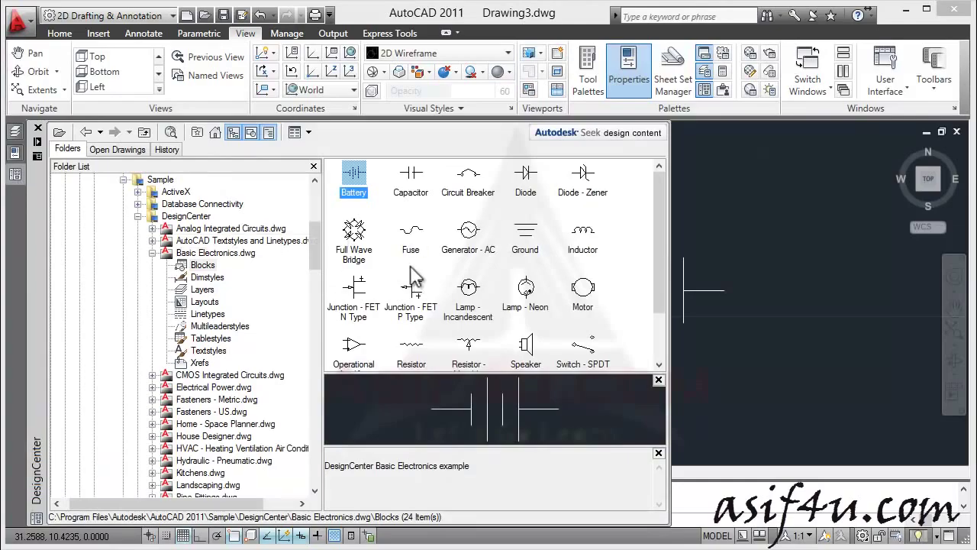
pyautogui.click(468, 242)
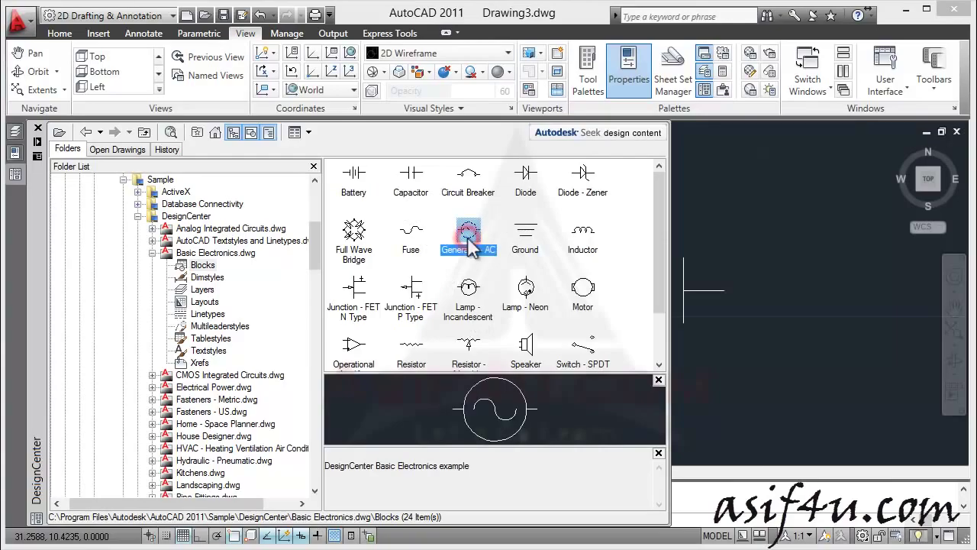
pyautogui.doubleClick(469, 242)
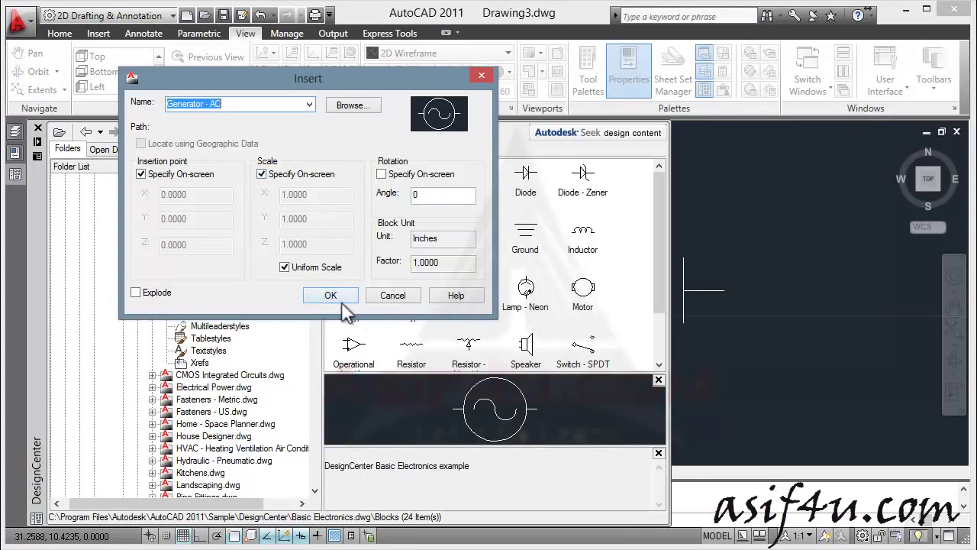
pyautogui.click(309, 104)
pyautogui.click(308, 103)
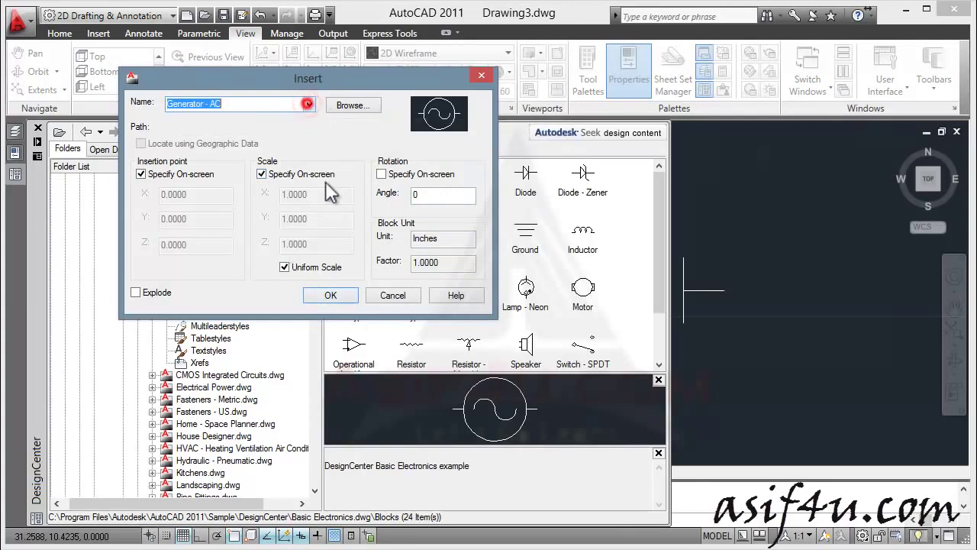
pyautogui.click(339, 291)
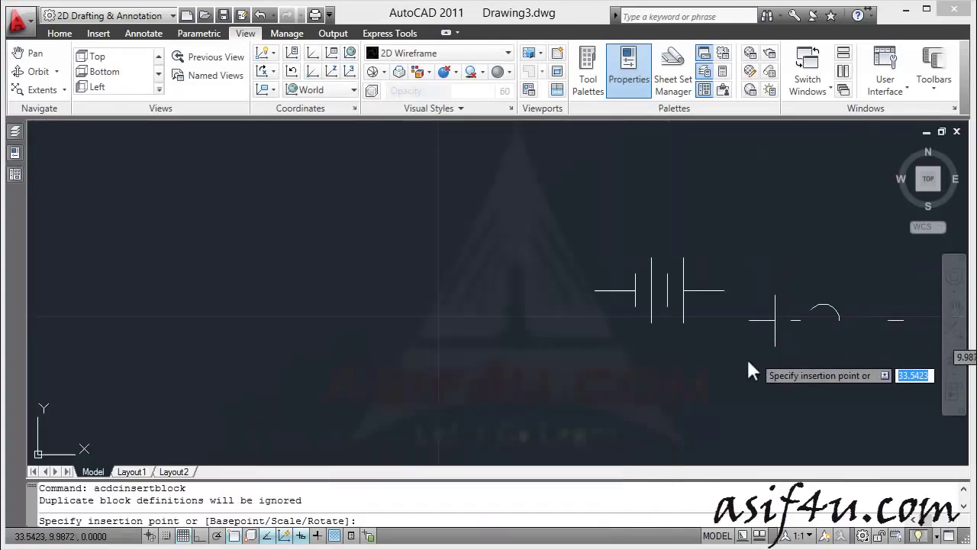
pyautogui.click(733, 371)
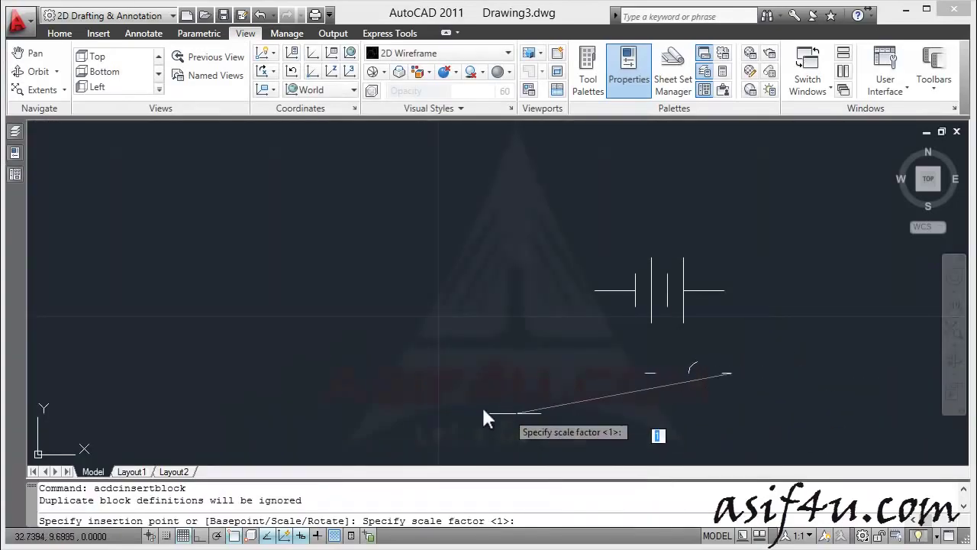
pyautogui.click(447, 401)
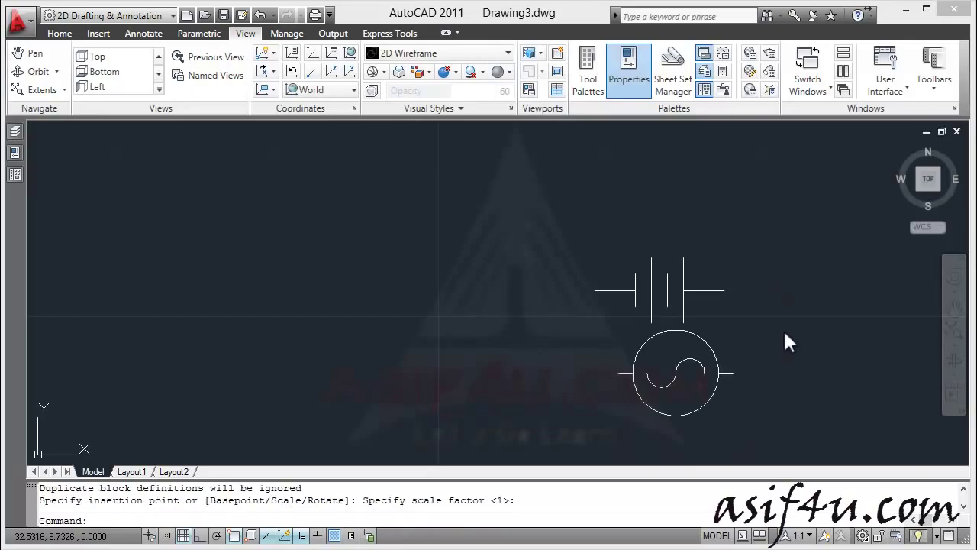
pyautogui.scroll(2, 677, 417)
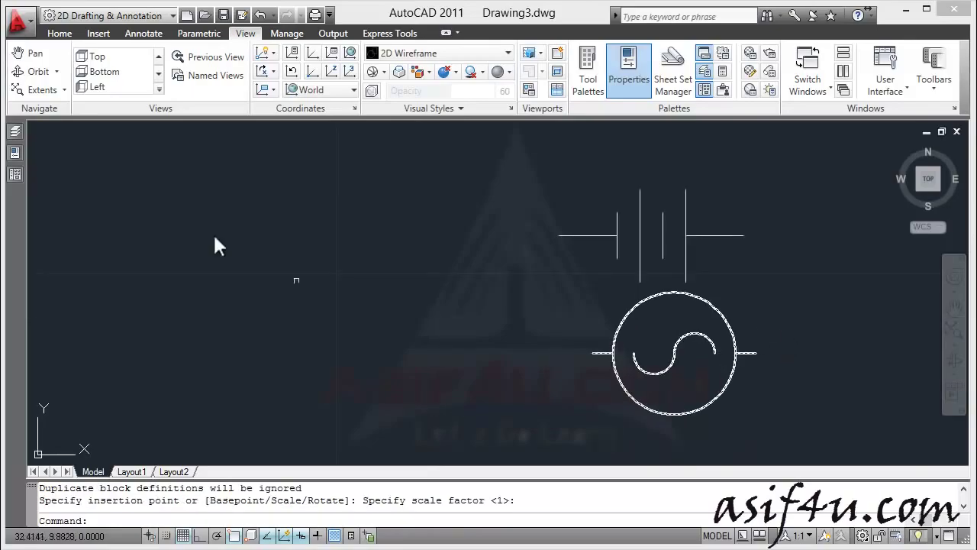
# Reopen the DesignCenter palette and collapse Basic Electronics.dwg and its parent DesignCenter sample folder in the folder list.
pyautogui.click(14, 175)
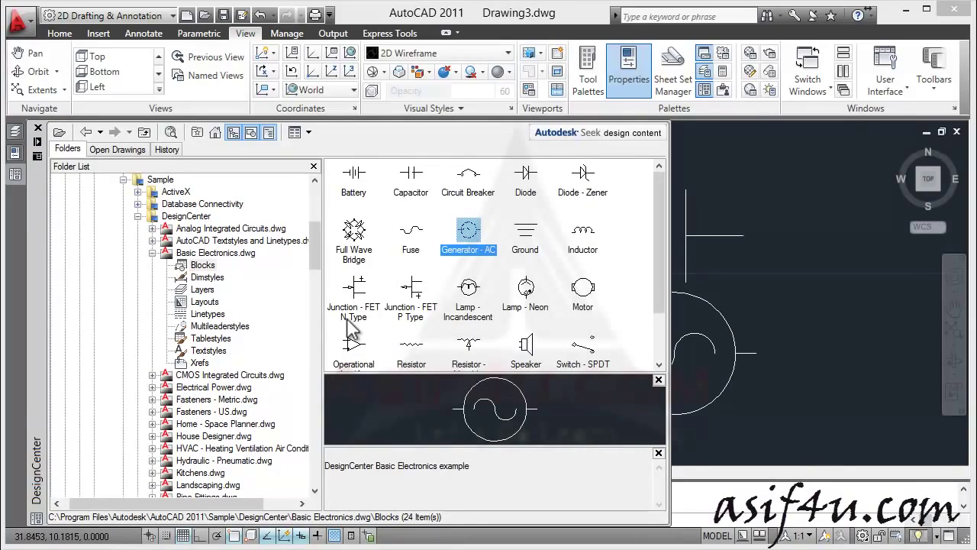
pyautogui.click(152, 253)
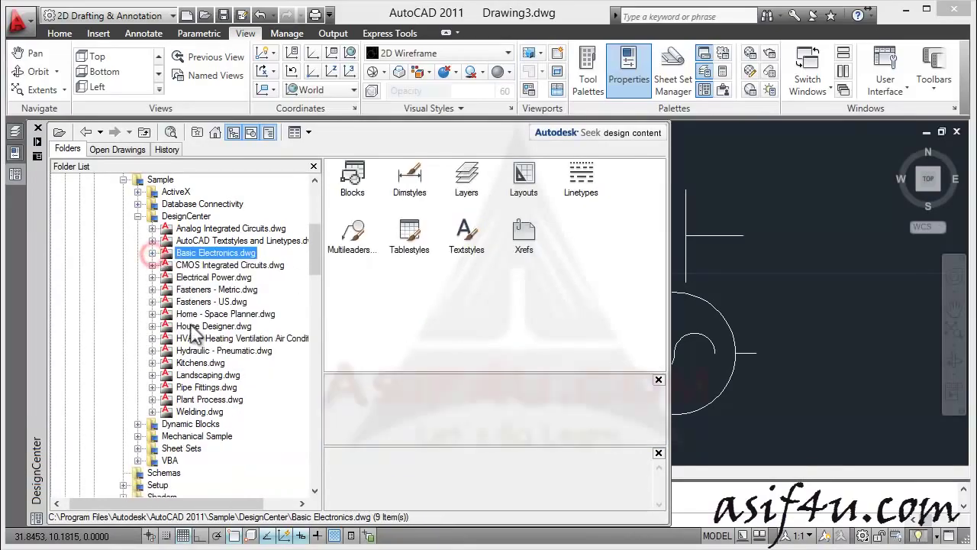
pyautogui.click(137, 217)
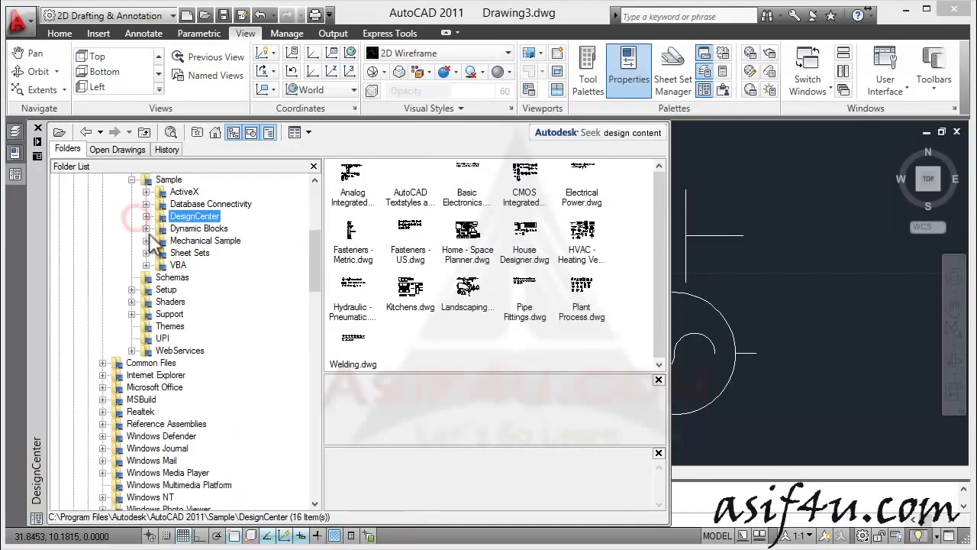
# Browse the folder list to the AutoCAD Essential Training folder under Youtube Tutorials Back up\Autodesk on drive J: and show its drawings.
pyautogui.moveTo(314, 276); pyautogui.dragTo(314, 222)
pyautogui.click(59, 192)
pyautogui.click(82, 180)
pyautogui.doubleClick(463, 183)
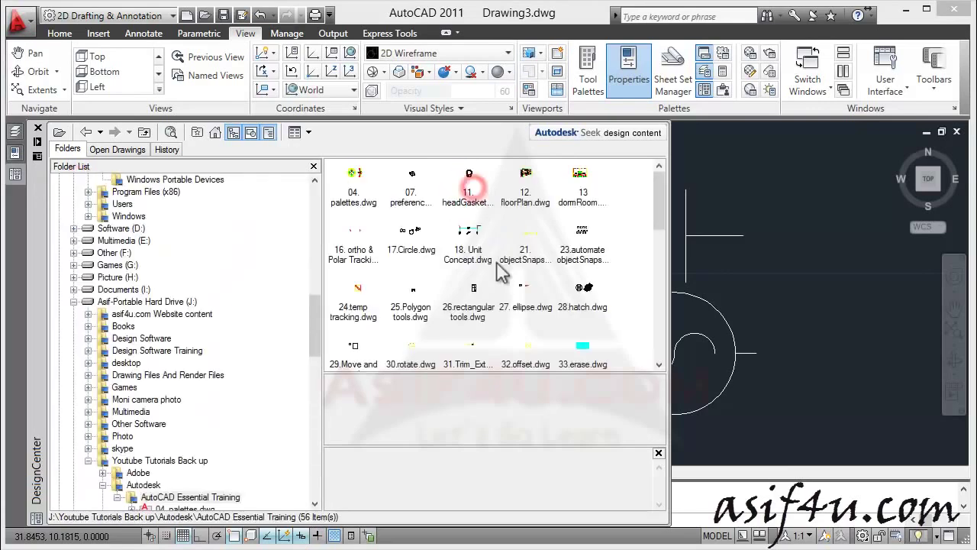
# Expand 73.bock modify.dwg in the AutoCAD Essential Training folder and display its blocks.
pyautogui.moveTo(314, 321); pyautogui.dragTo(314, 471)
pyautogui.click(176, 436)
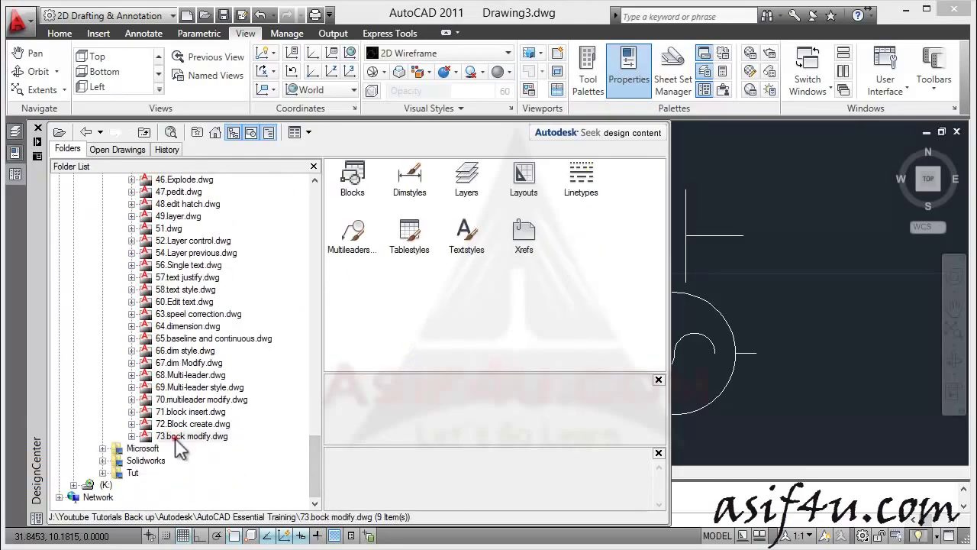
pyautogui.click(131, 436)
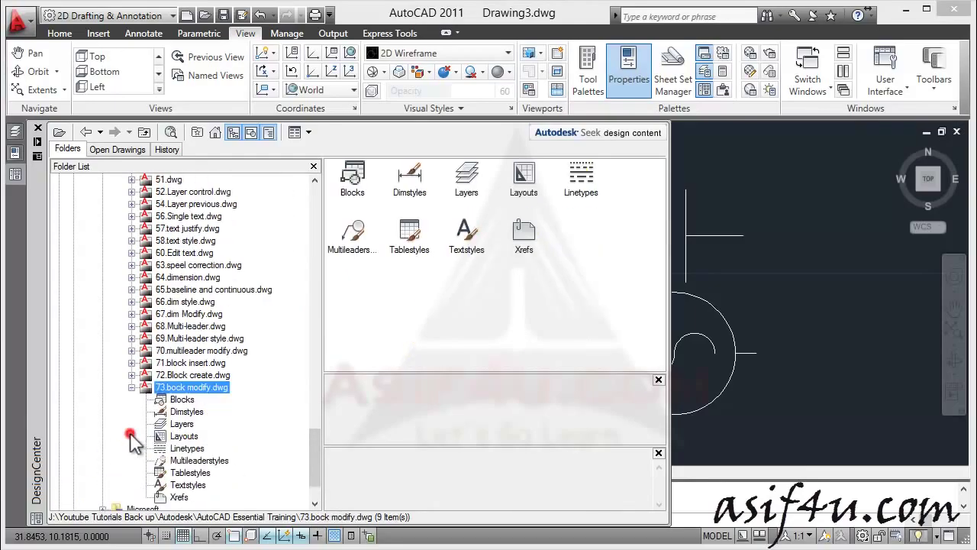
pyautogui.click(181, 400)
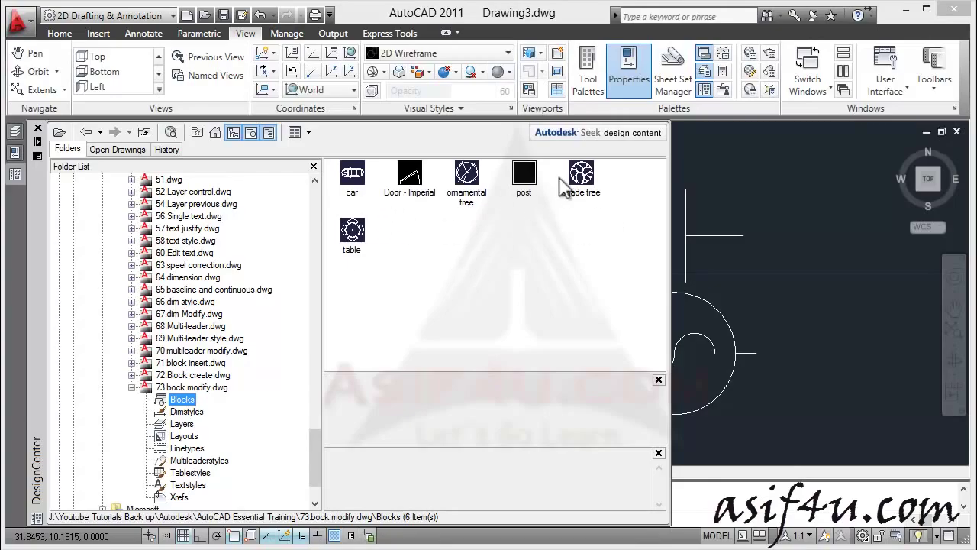
# Insert the car block from 73.bock modify.dwg beside the electronic symbols, specifying its insertion point and uniform scale on screen.
pyautogui.doubleClick(353, 177)
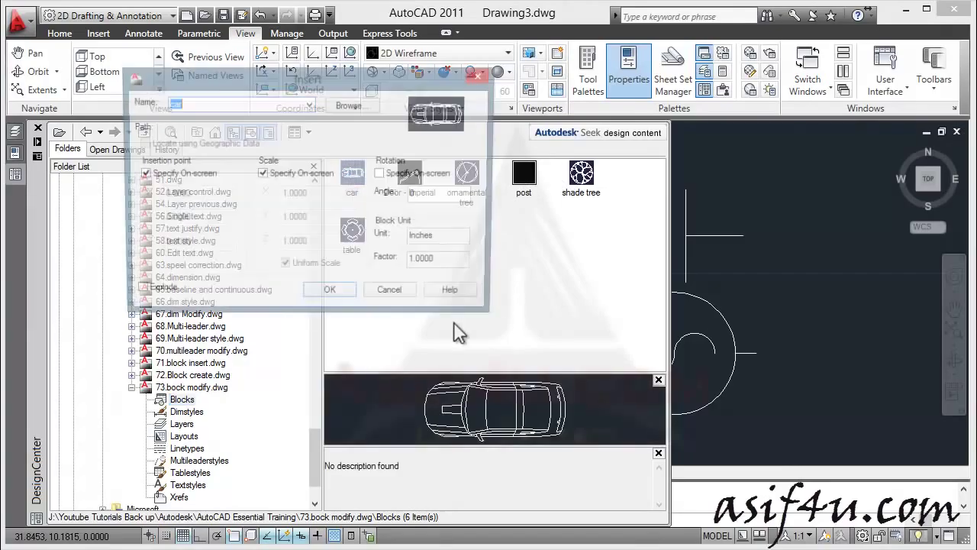
pyautogui.click(328, 295)
pyautogui.click(794, 271)
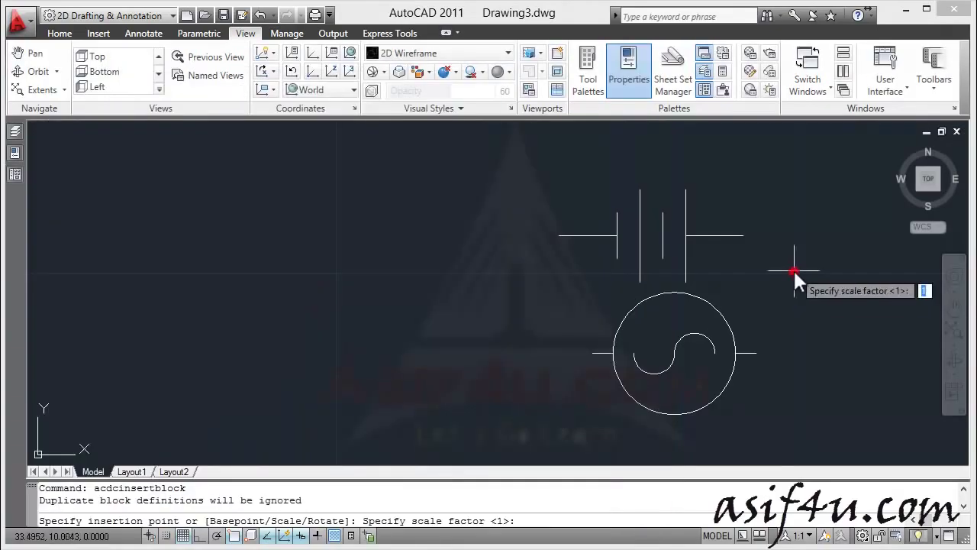
pyautogui.click(805, 326)
pyautogui.scroll(-5, 796, 270)
pyautogui.moveTo(797, 270); pyautogui.dragTo(599, 252, button='middle')
pyautogui.scroll(3, 599, 252)
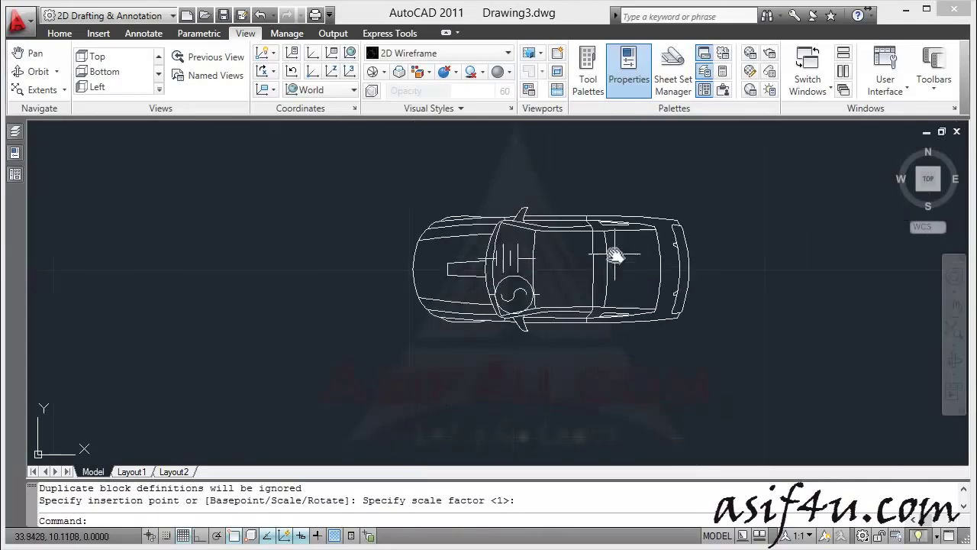
# Reopen DesignCenter and collapse 73.bock modify.dwg in the folder list.
pyautogui.click(15, 175)
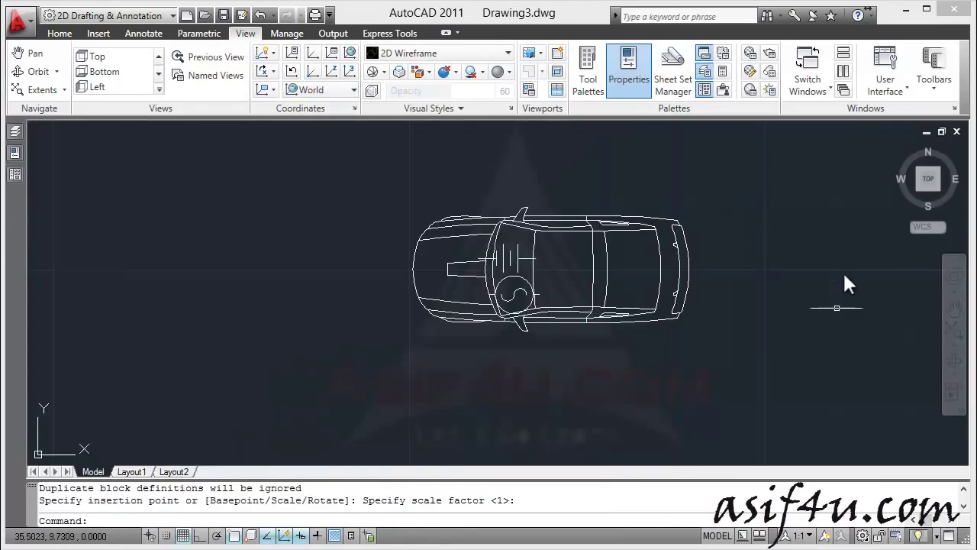
pyautogui.moveTo(847, 284)
pyautogui.mouseDown()
pyautogui.moveTo(563, 378)
pyautogui.moveTo(522, 271)
pyautogui.mouseUp()
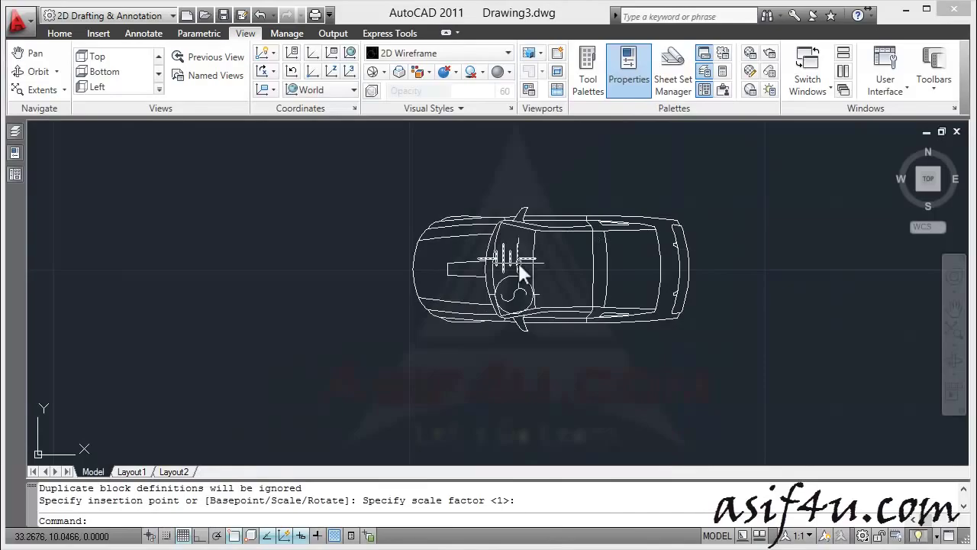
pyautogui.moveTo(15, 176)
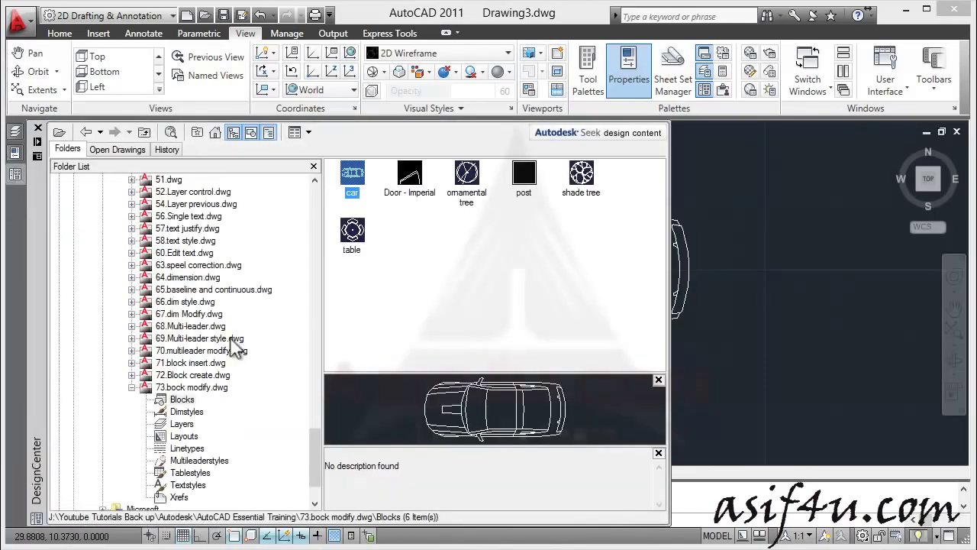
pyautogui.click(132, 387)
pyautogui.scroll(6, 170, 342)
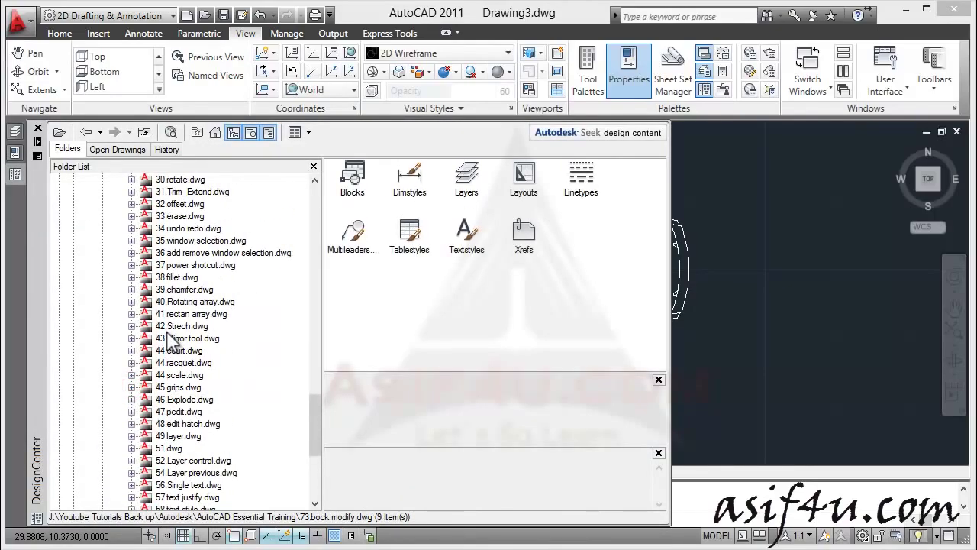
pyautogui.scroll(18, 169, 341)
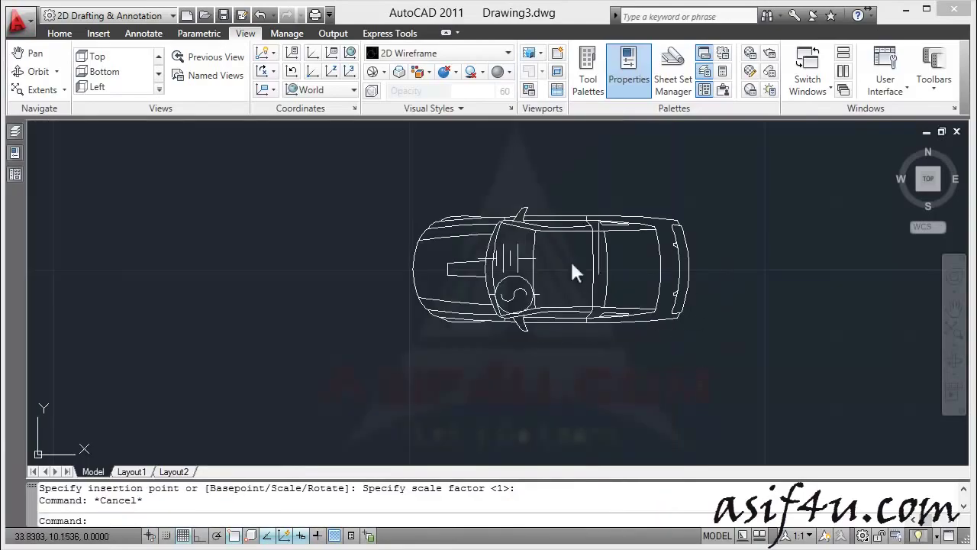
pyautogui.click(437, 301)
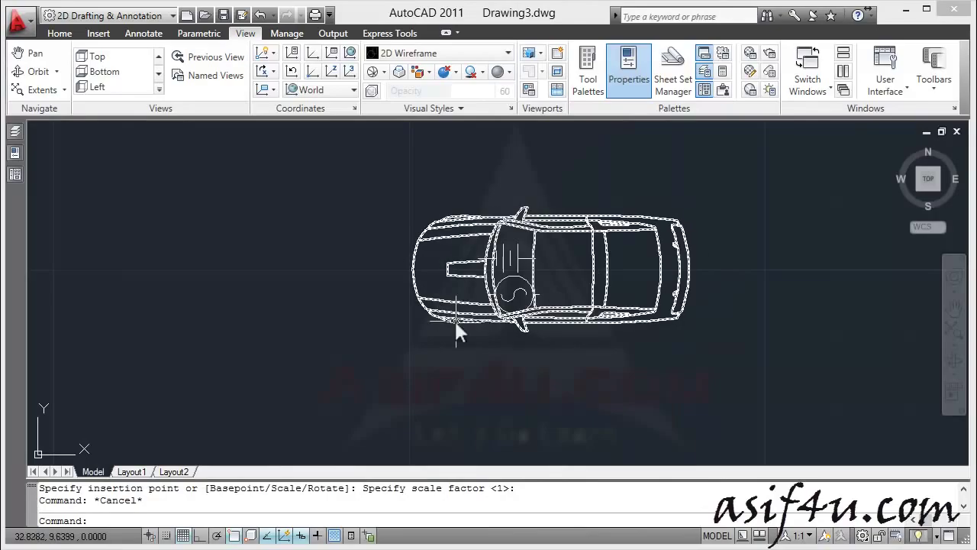
pyautogui.press('Escape')
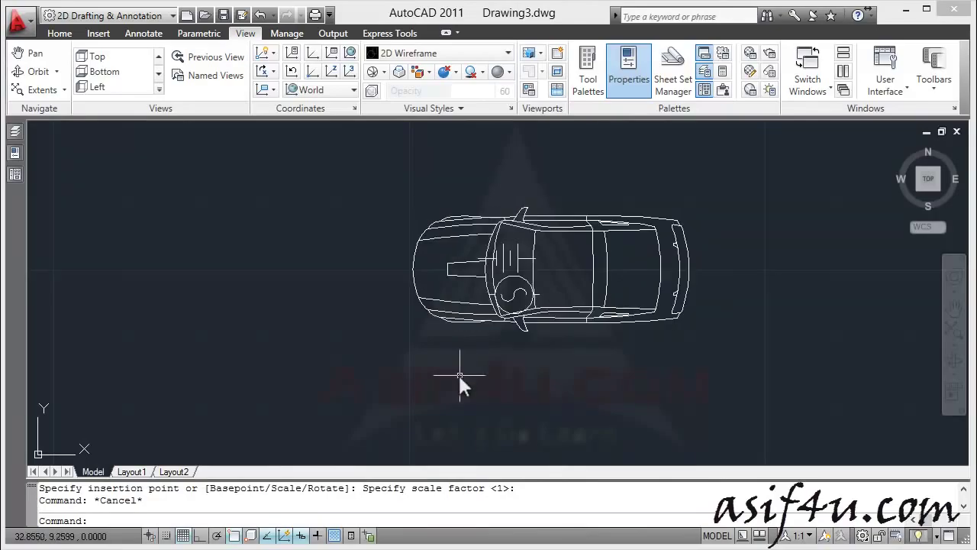